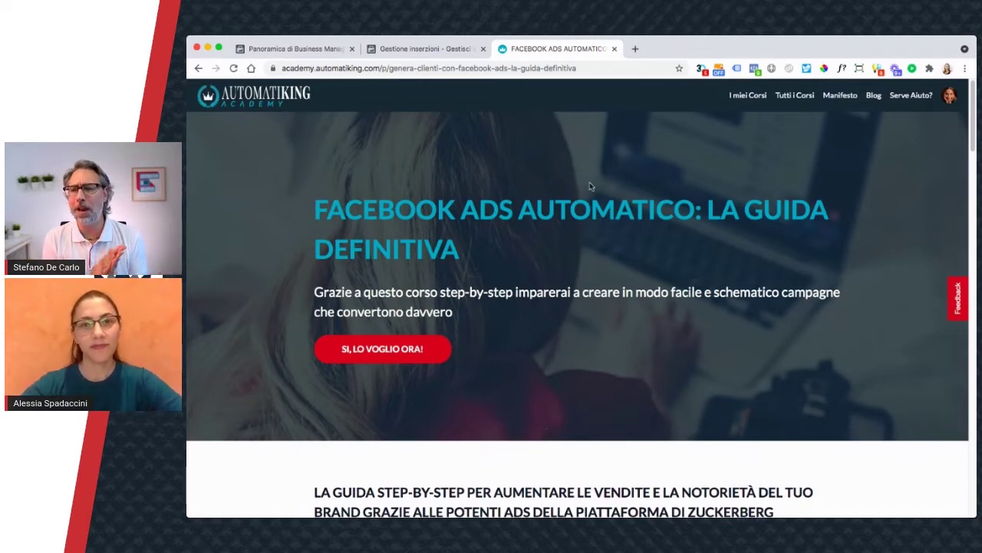
# Step: Switch to the Ads Manager page and start a new auction campaign with the Traffico objective
pyautogui.click(431, 50)
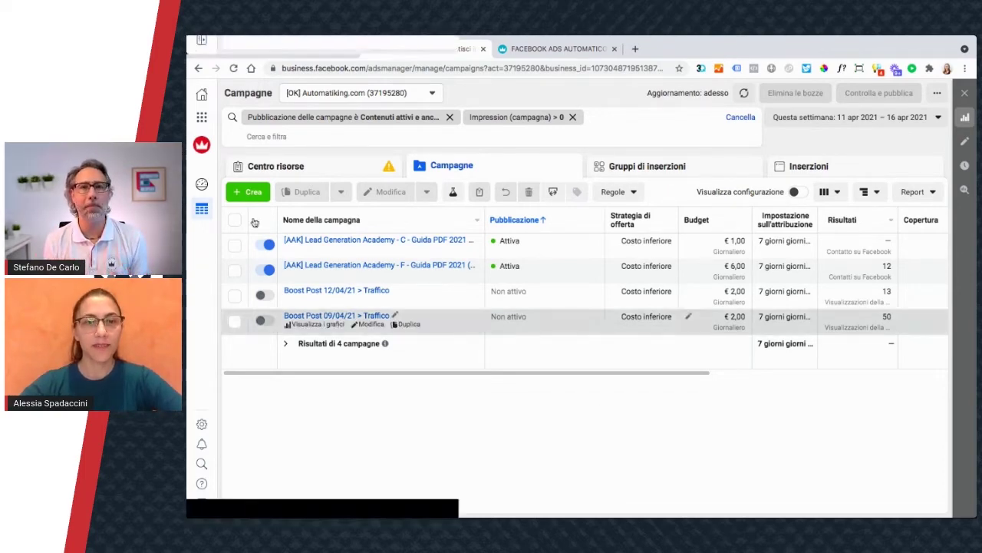
pyautogui.click(248, 192)
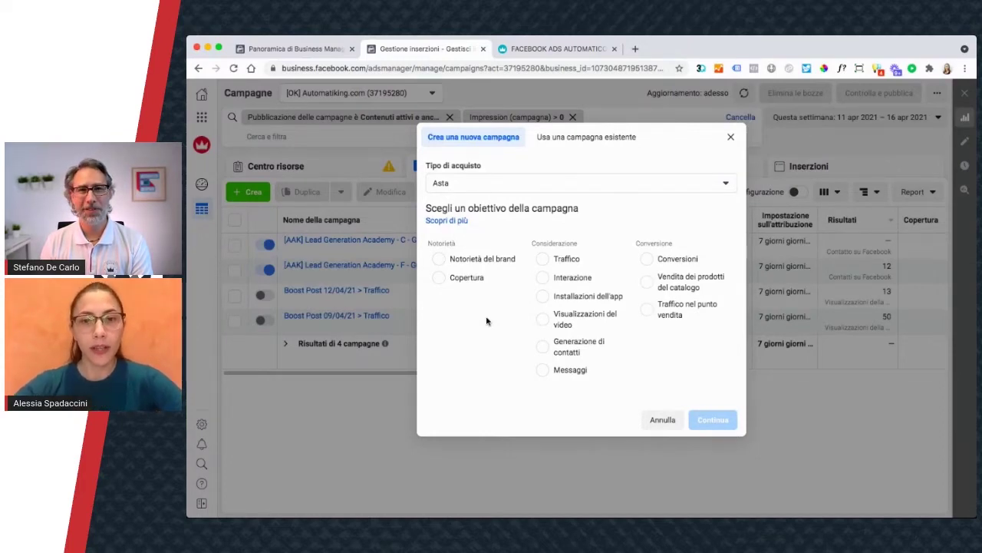
pyautogui.click(552, 261)
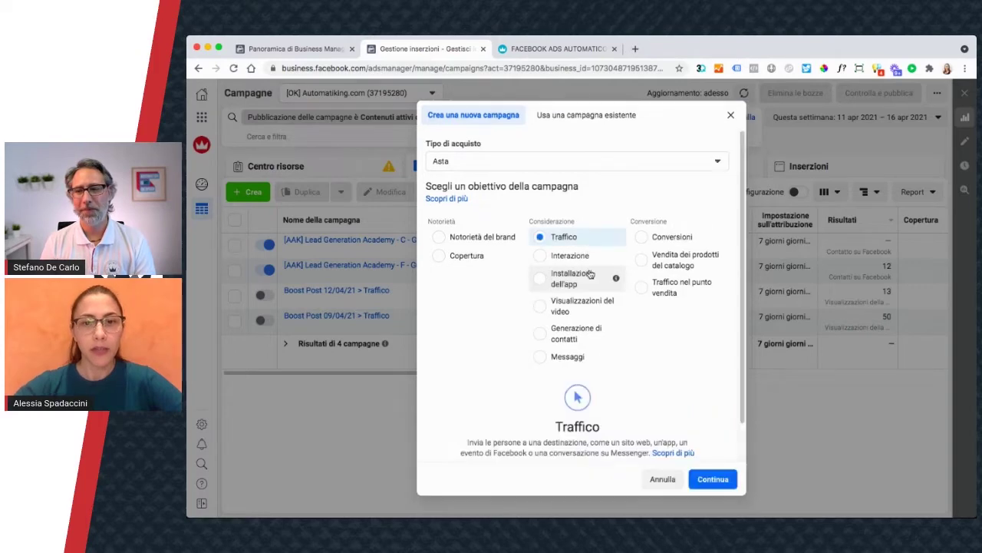
# Step: Name the new campaign "test" and continue to its settings
pyautogui.scroll(-1, 590, 274)
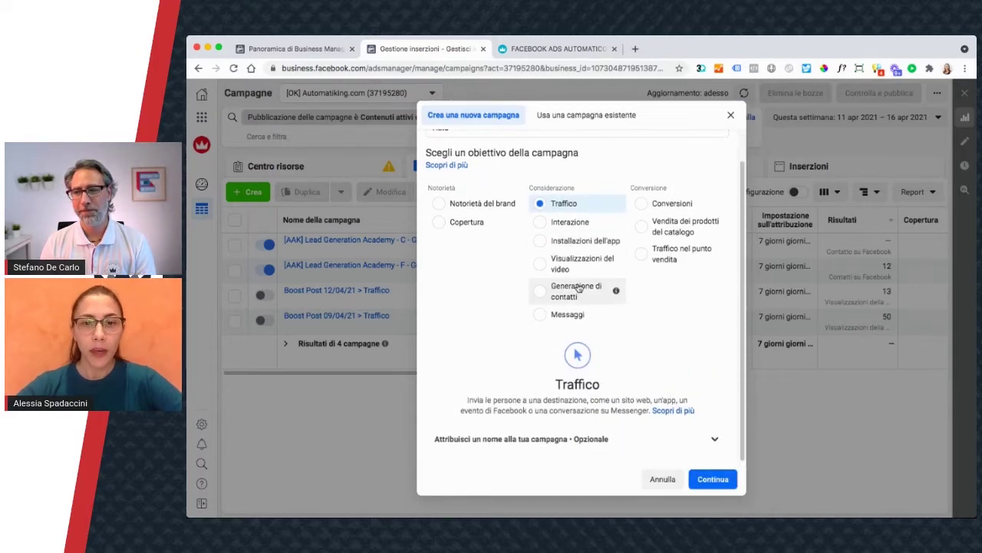
pyautogui.scroll(-5, 680, 430)
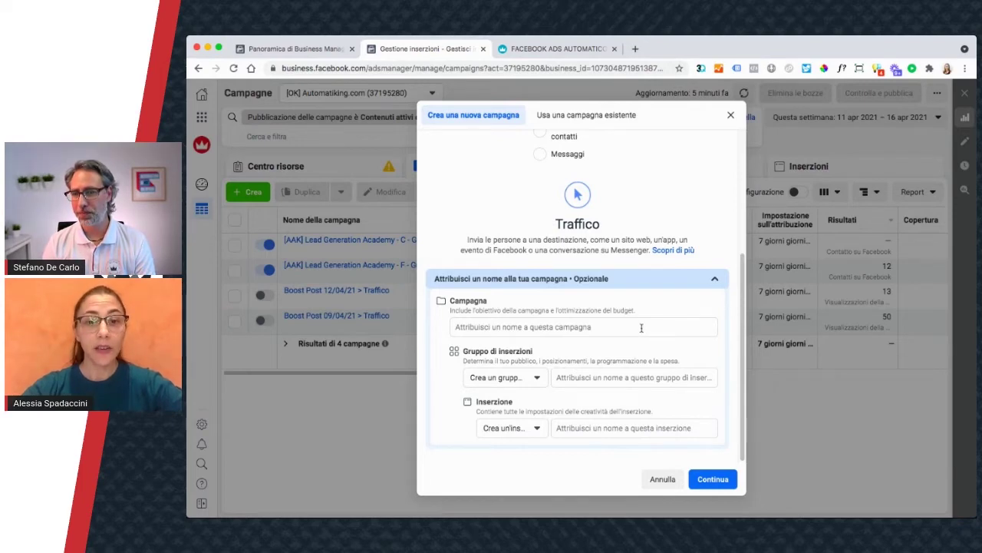
pyautogui.click(474, 326)
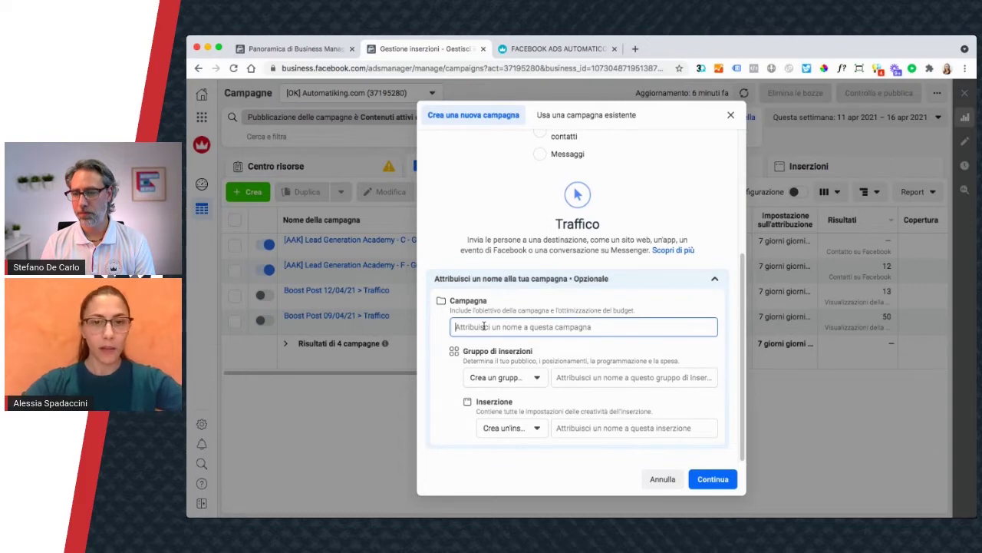
pyautogui.write('test')
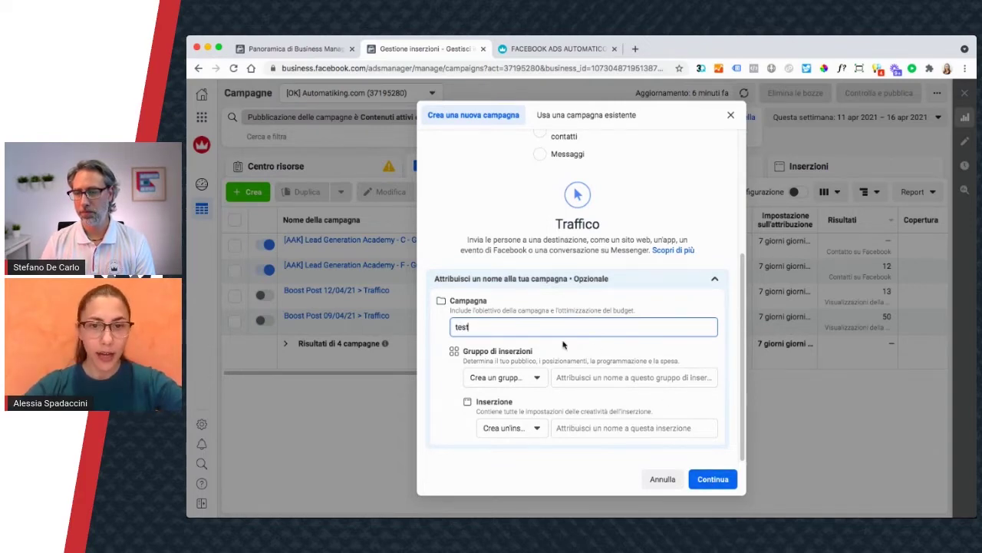
pyautogui.click(714, 480)
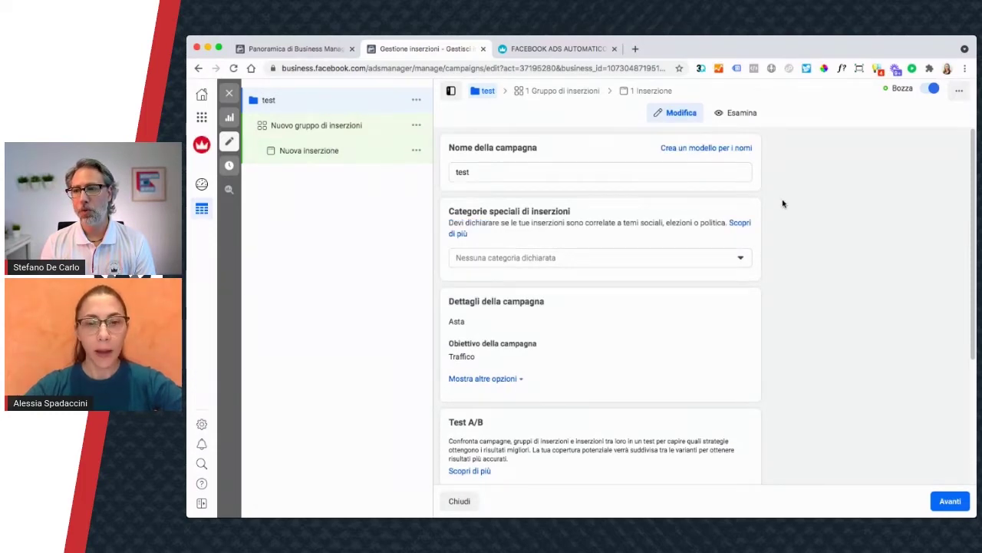
# Step: Open the campaign objective for editing and review the awareness, consideration and conversion objectives on offer
pyautogui.scroll(-1, 783, 203)
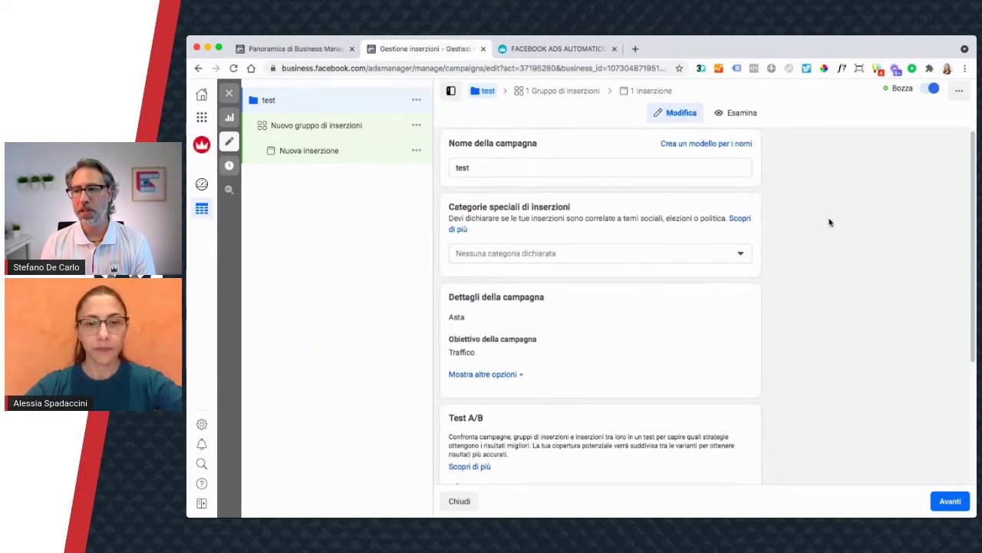
pyautogui.scroll(-2, 829, 222)
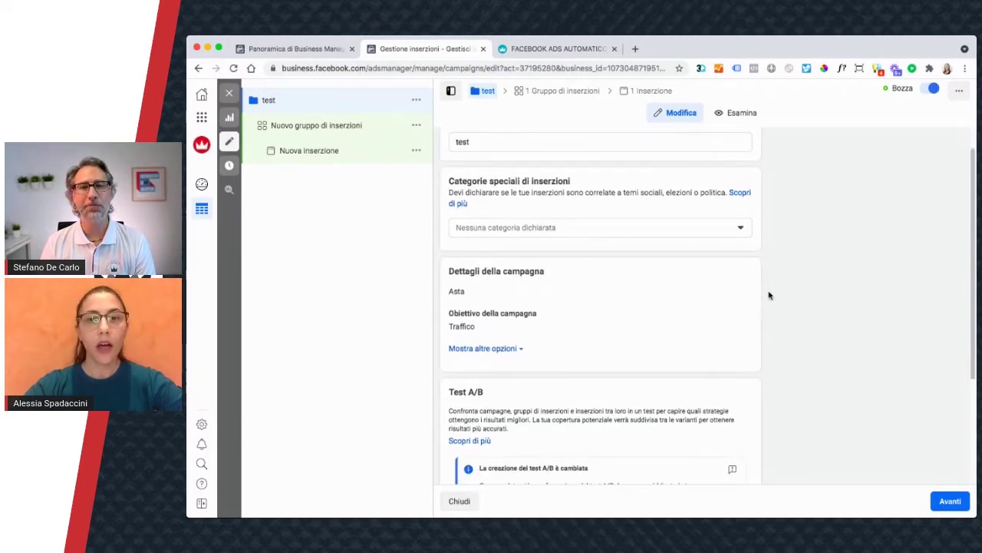
pyautogui.scroll(2, 770, 288)
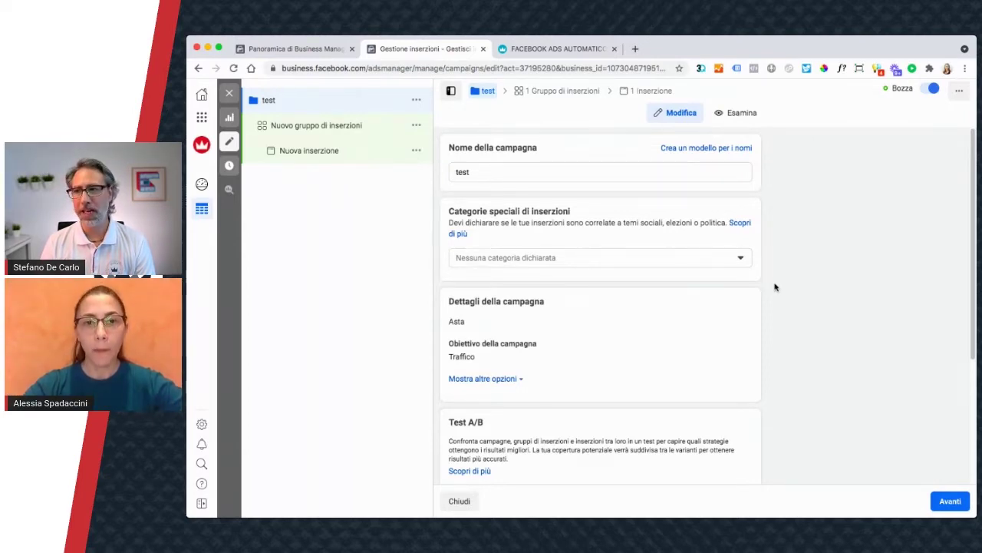
pyautogui.scroll(-1, 775, 288)
pyautogui.scroll(1, 775, 288)
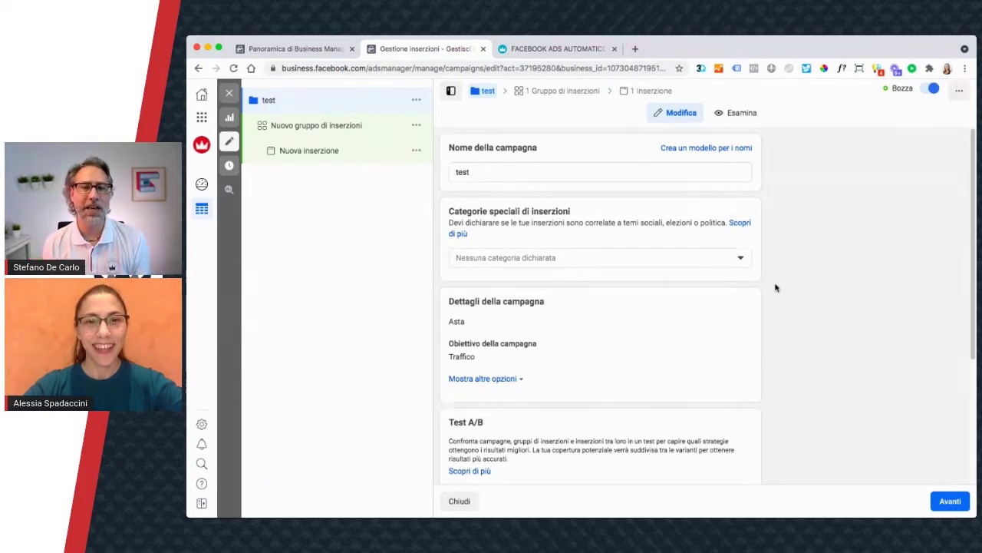
pyautogui.scroll(-2, 563, 208)
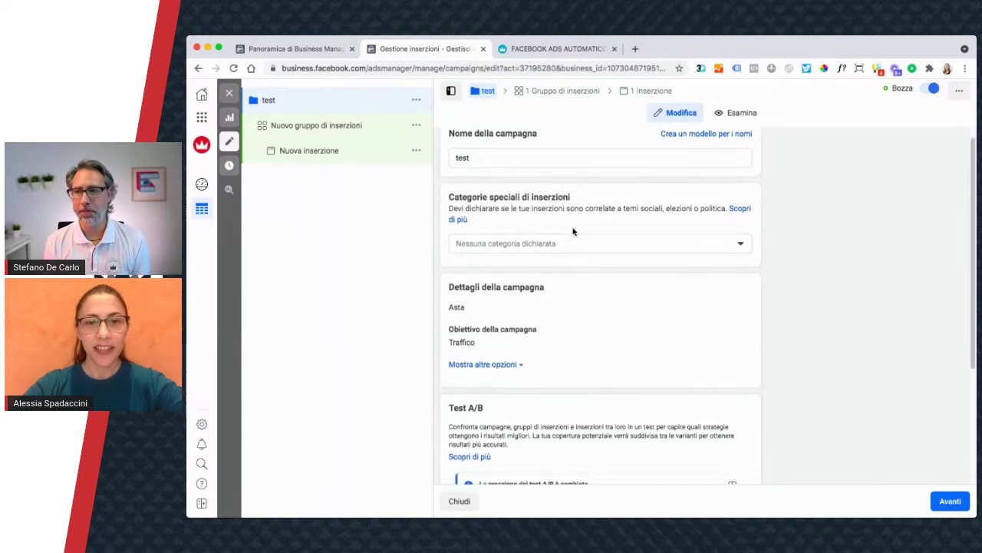
pyautogui.click(727, 267)
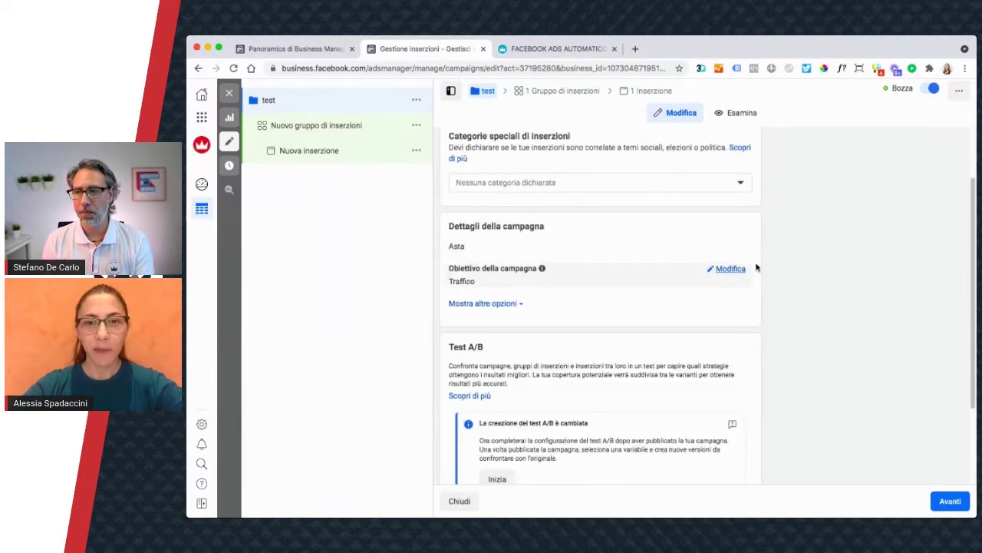
pyautogui.scroll(-2, 763, 268)
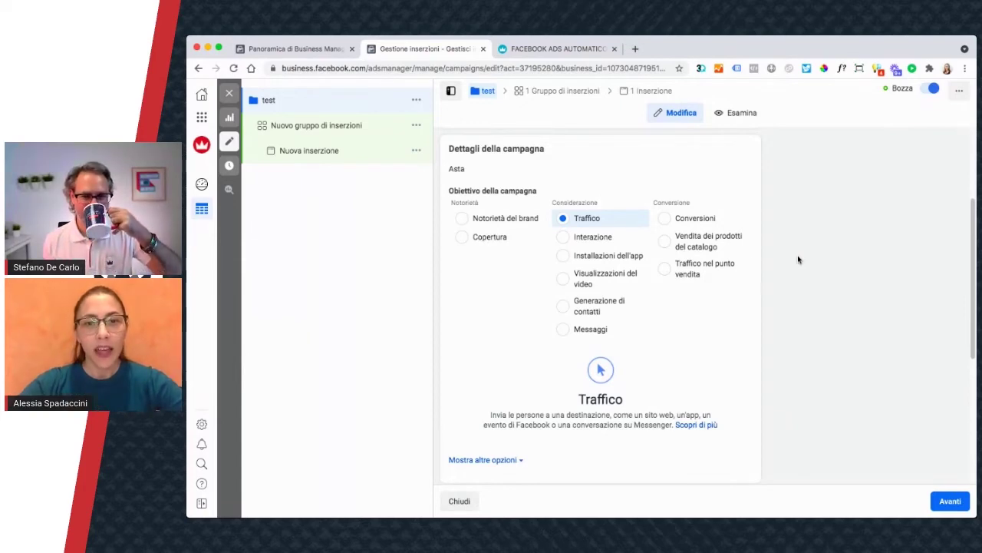
pyautogui.moveTo(540, 223)
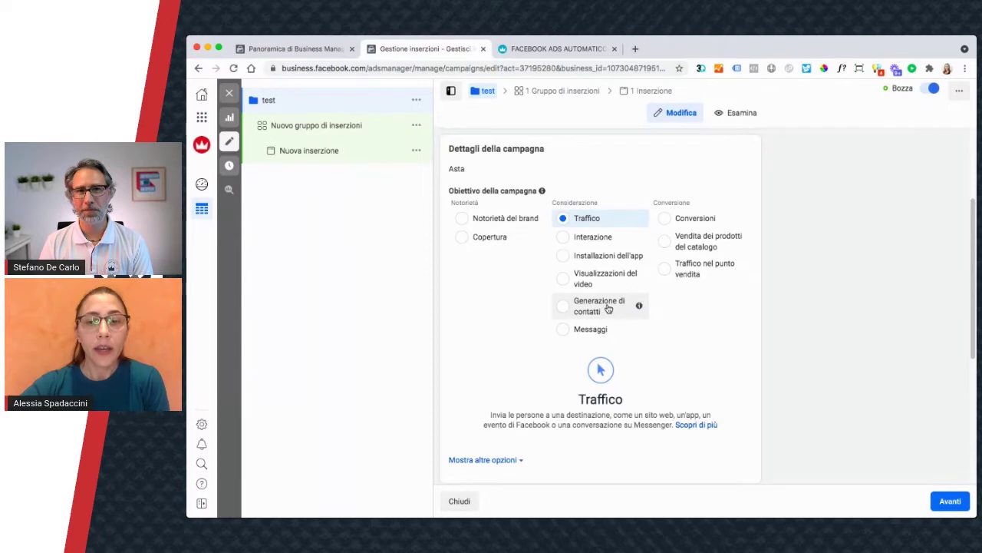
pyautogui.moveTo(636, 310)
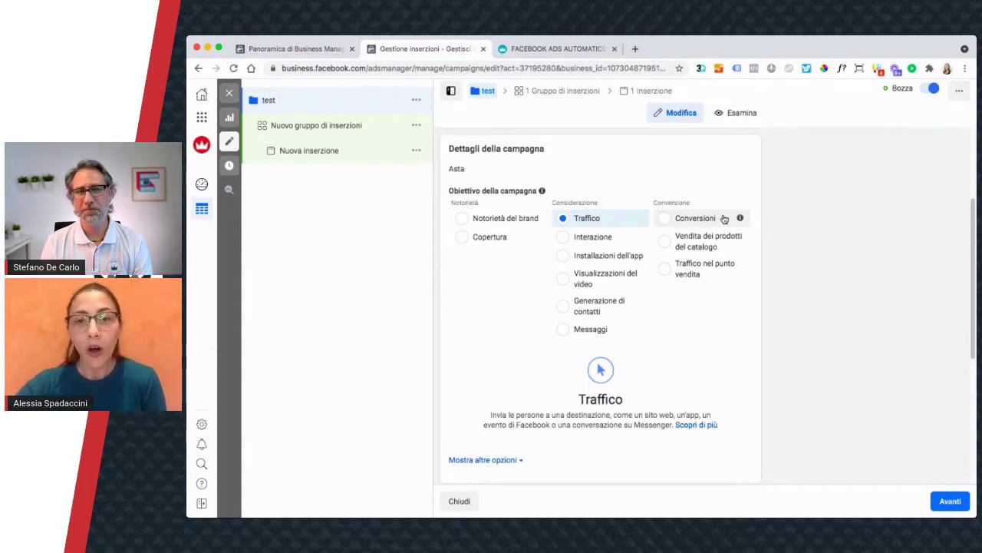
pyautogui.moveTo(739, 220)
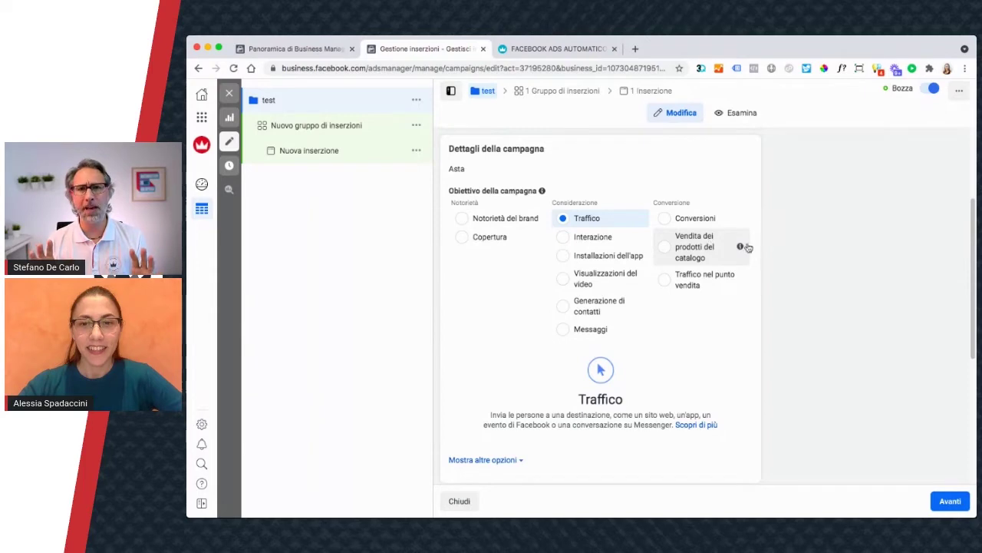
# Step: Turn on campaign budget optimization and proceed to the ad set settings
pyautogui.scroll(-1, 790, 326)
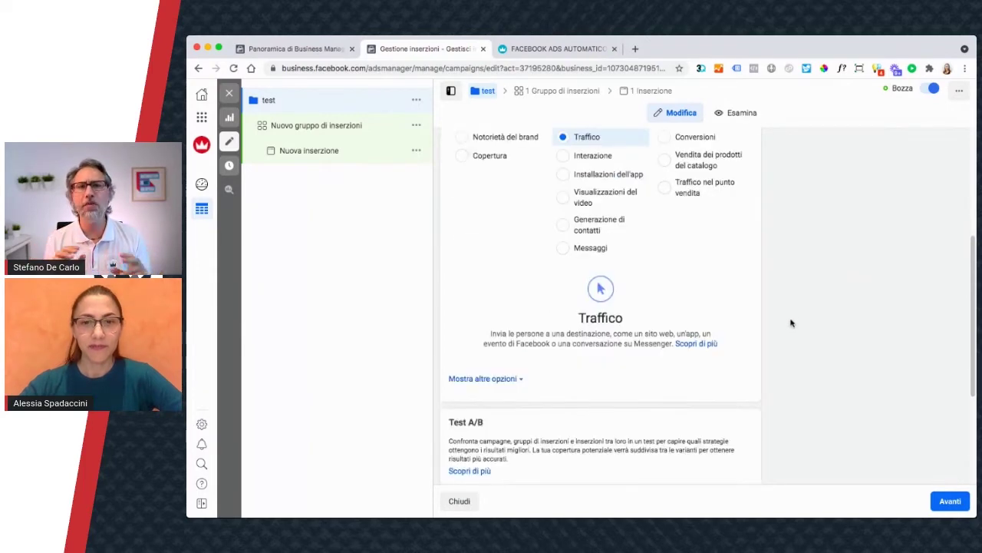
pyautogui.scroll(-1, 793, 320)
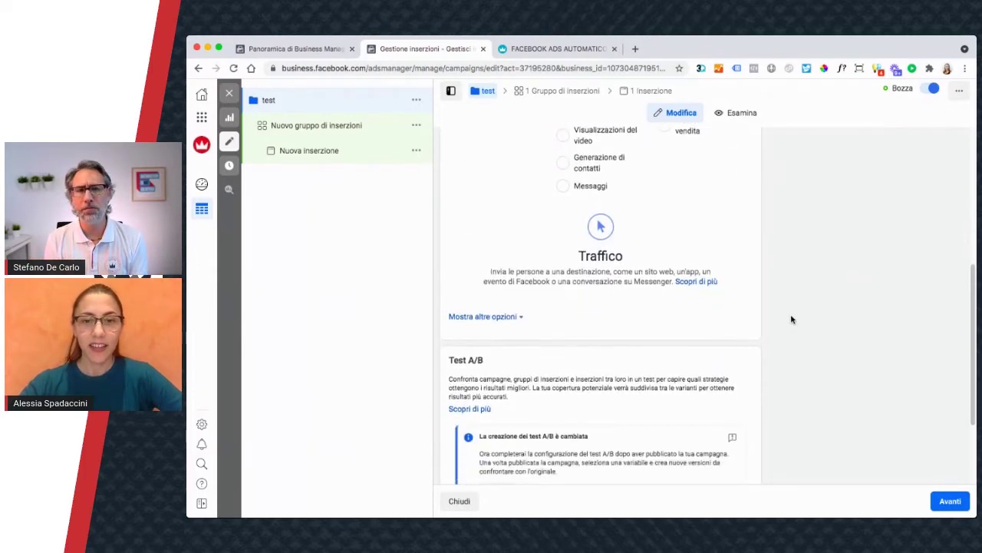
pyautogui.scroll(-3, 763, 387)
pyautogui.click(747, 418)
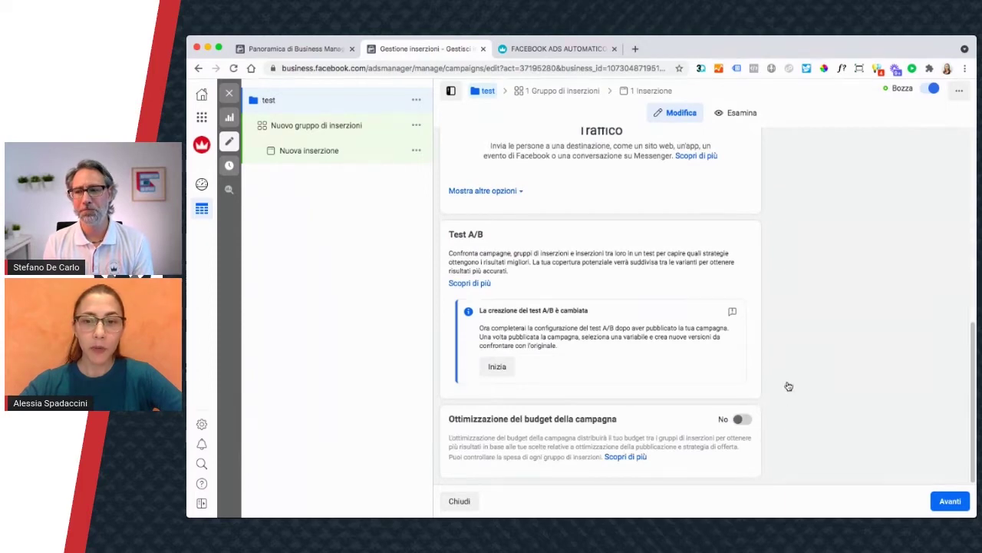
pyautogui.scroll(-2, 789, 384)
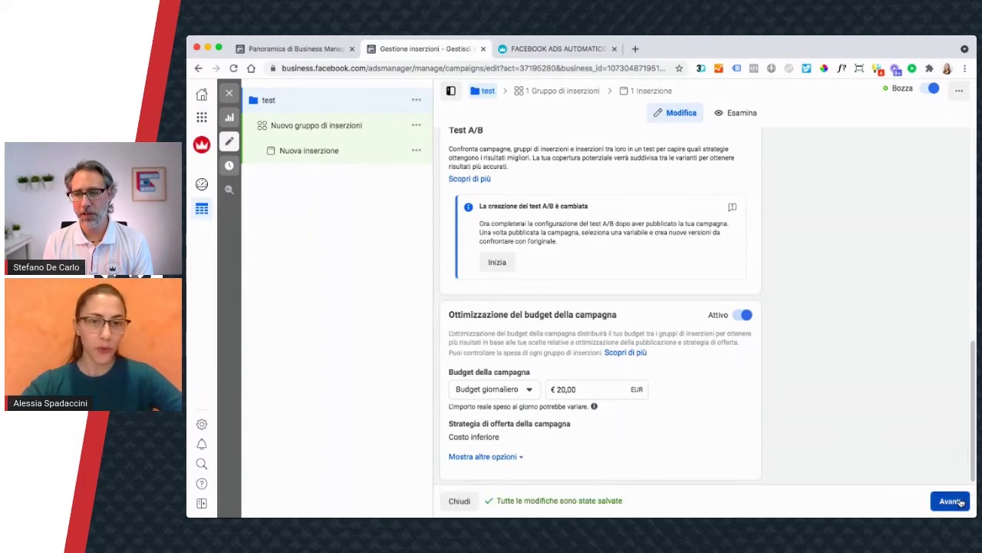
pyautogui.click(959, 501)
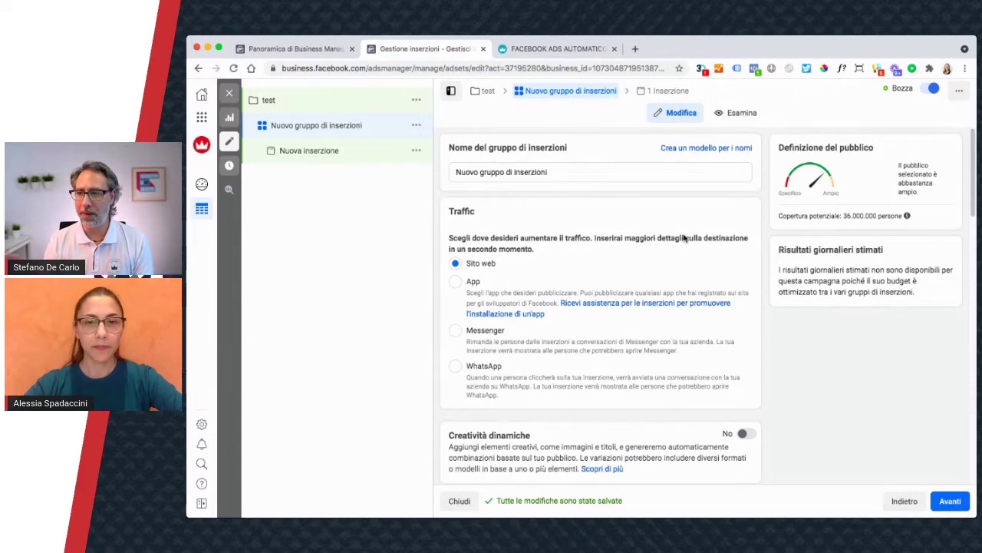
# Step: Review the ad set's traffic destination options and the potential reach in the audience definition
pyautogui.scroll(-1, 703, 235)
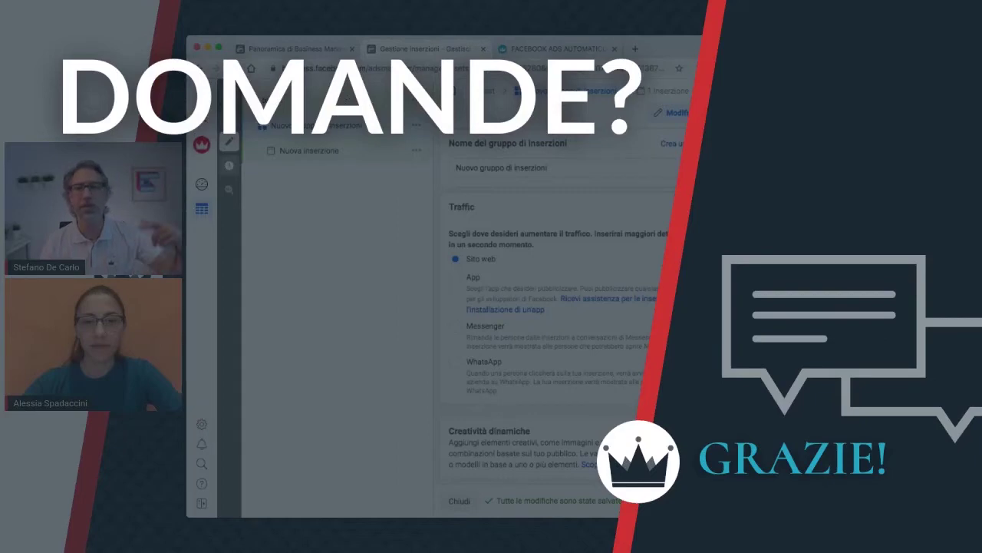
pyautogui.scroll(-1, 561, 307)
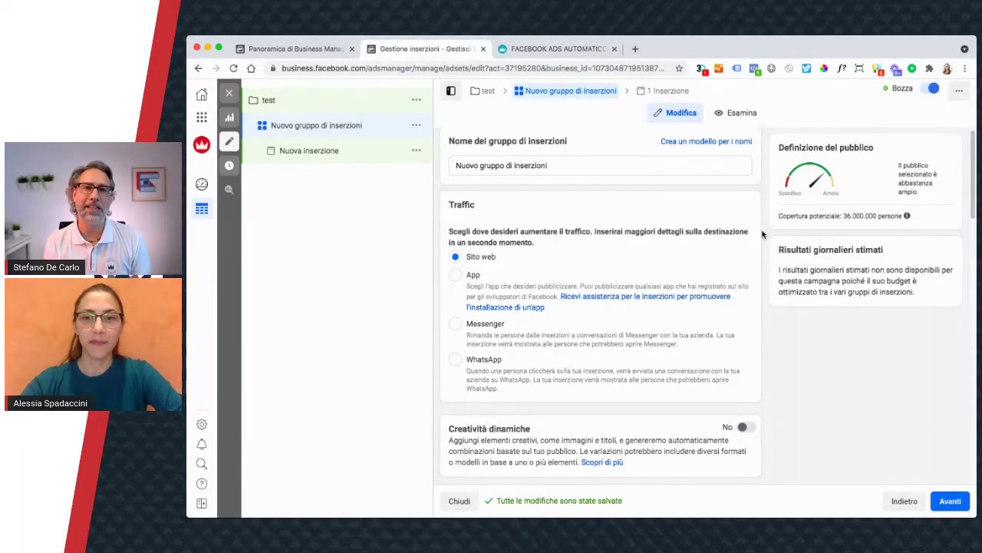
pyautogui.scroll(-1, 763, 234)
pyautogui.scroll(1, 762, 234)
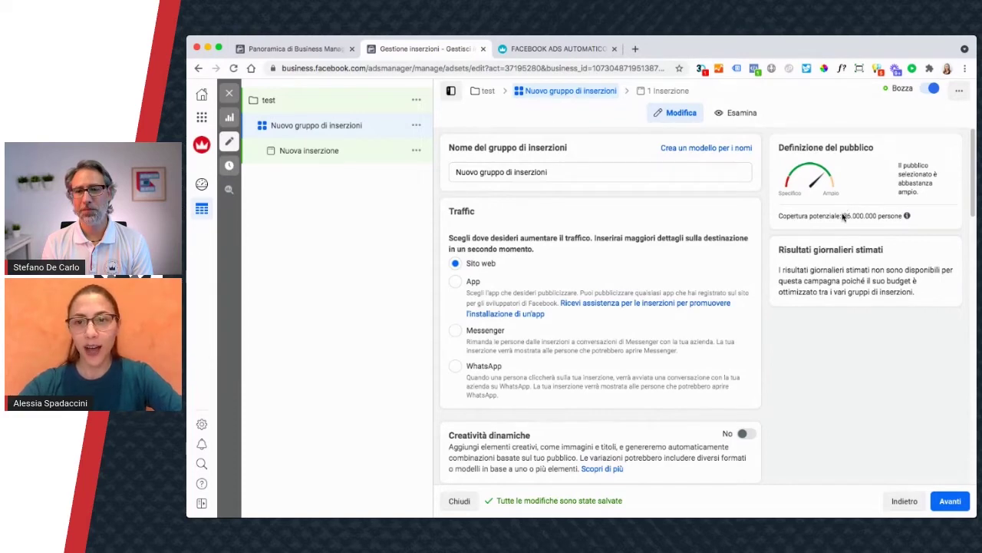
pyautogui.moveTo(843, 216); pyautogui.dragTo(878, 216)
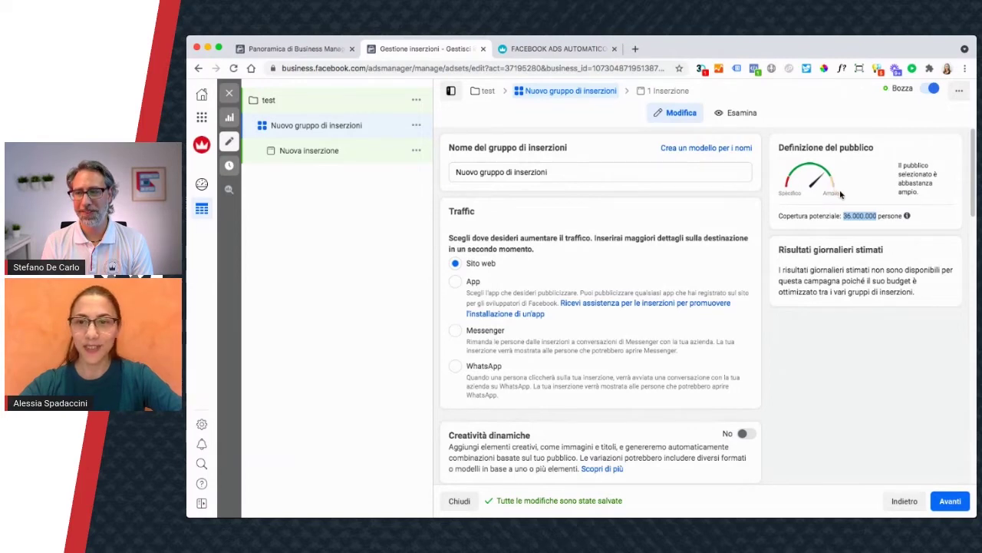
pyautogui.click(902, 241)
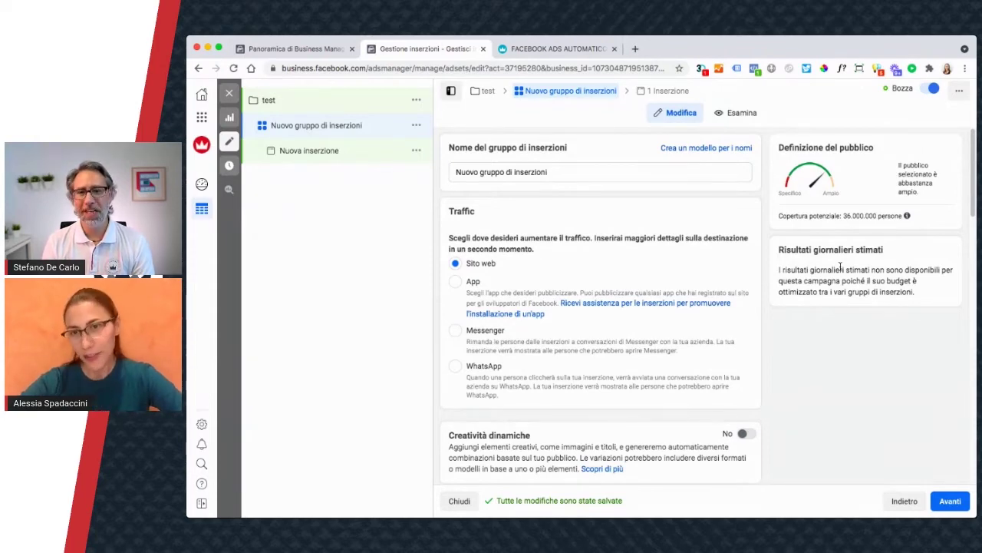
# Step: Examine the ad set's dynamic creative, offer, budget and schedule, and audience sections
pyautogui.scroll(-1, 790, 281)
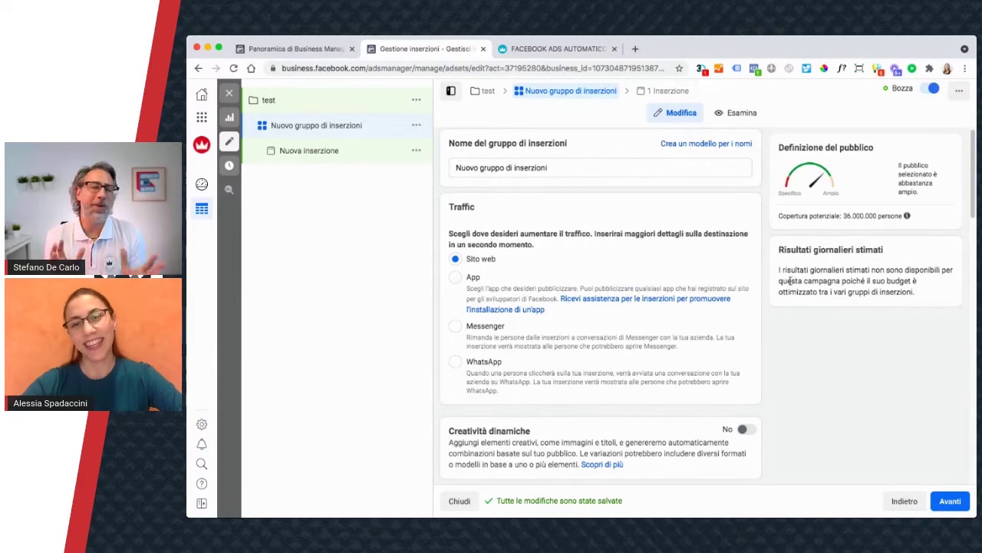
pyautogui.scroll(-3, 791, 282)
pyautogui.scroll(-1, 791, 281)
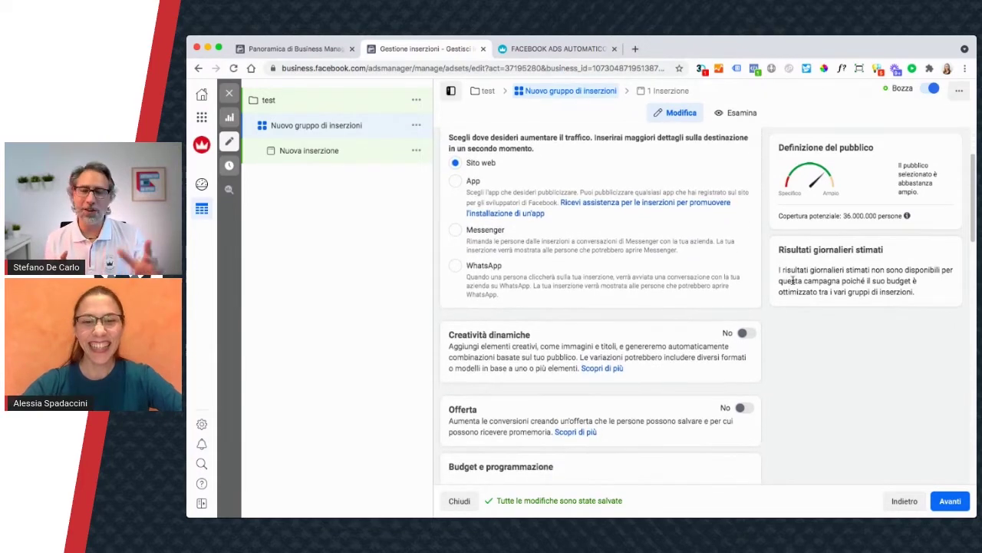
pyautogui.scroll(-2, 793, 281)
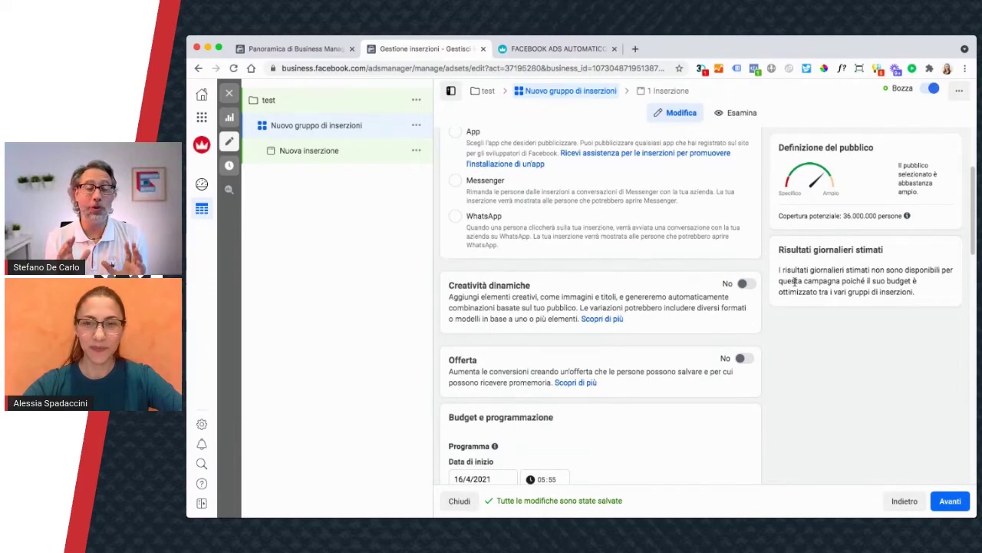
pyautogui.scroll(-5, 795, 281)
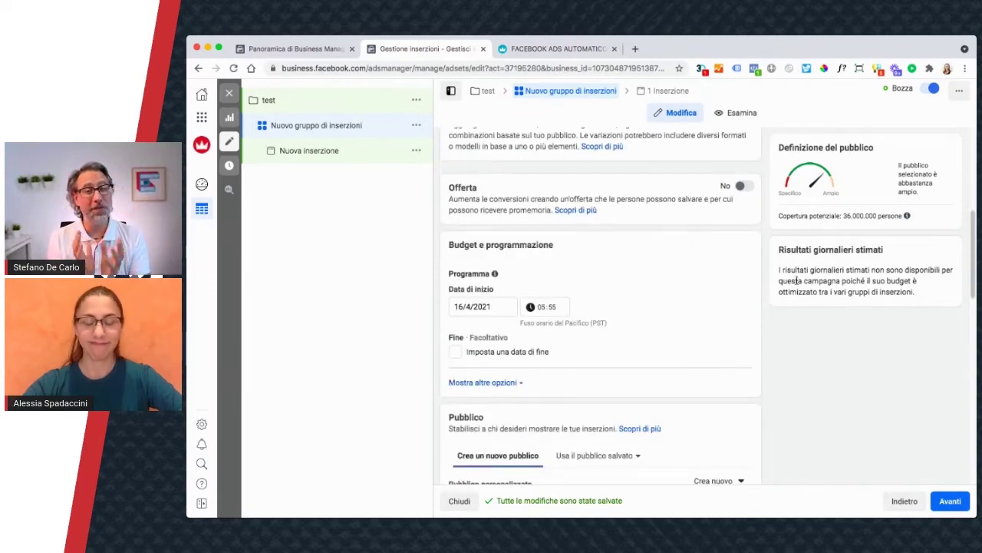
pyautogui.scroll(-2, 797, 281)
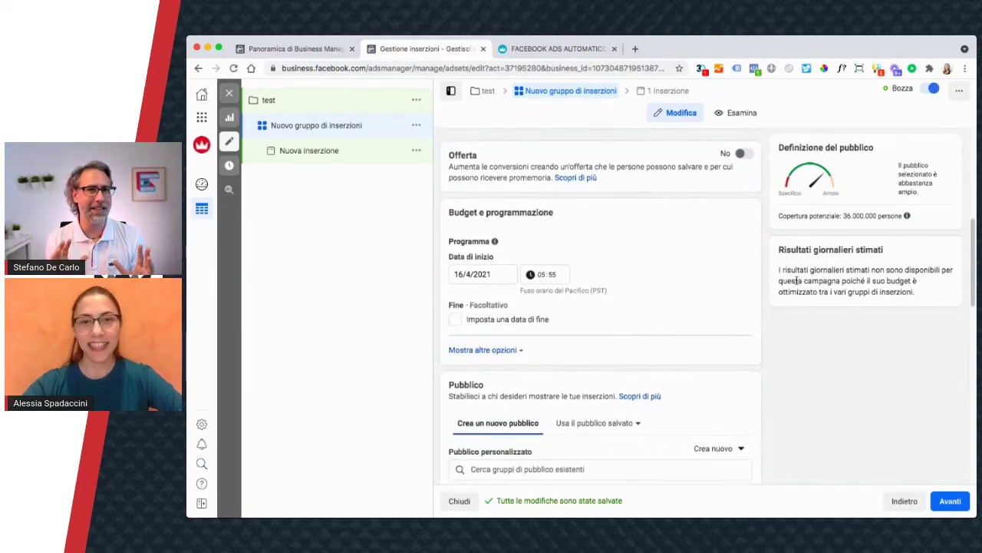
pyautogui.scroll(-1, 798, 281)
pyautogui.scroll(-1, 798, 281)
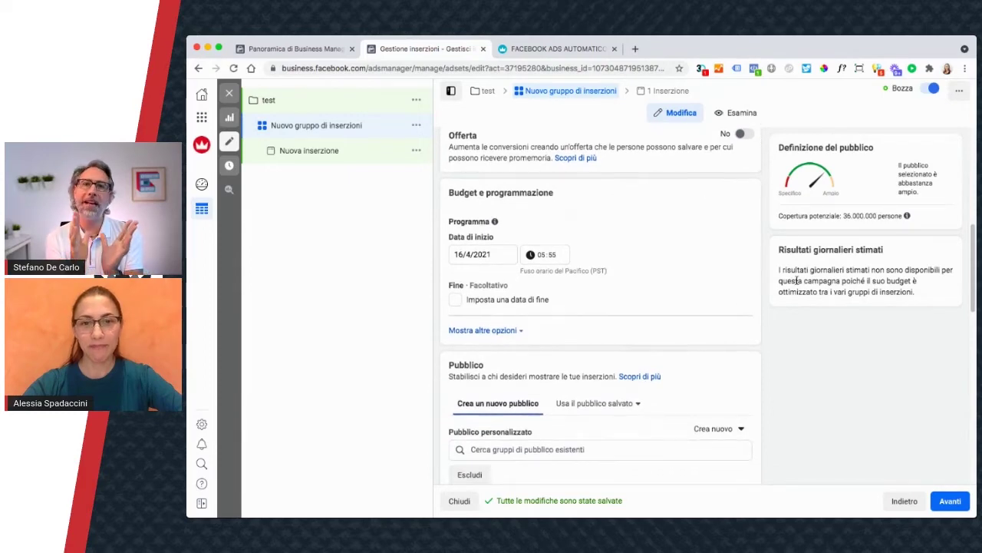
pyautogui.scroll(-1, 798, 281)
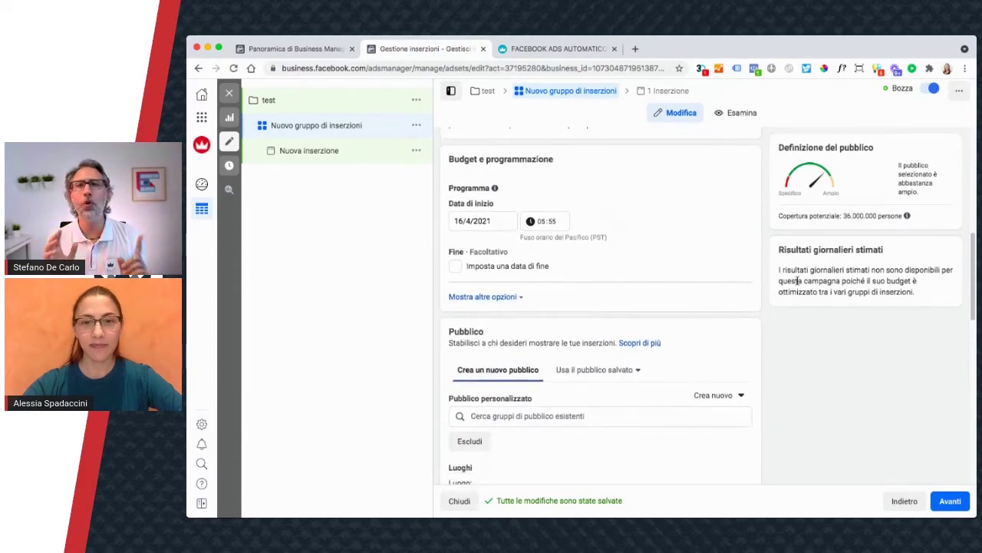
pyautogui.scroll(-3, 799, 281)
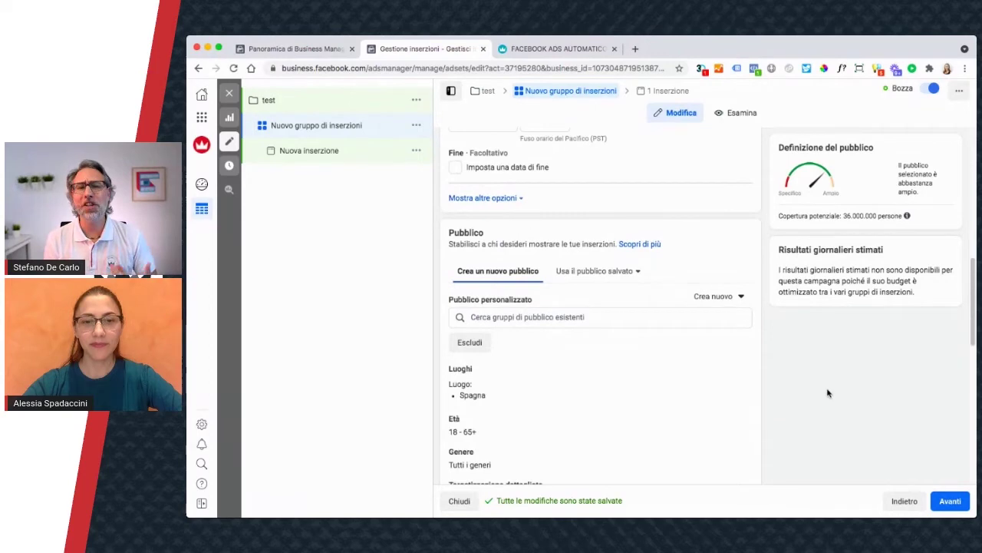